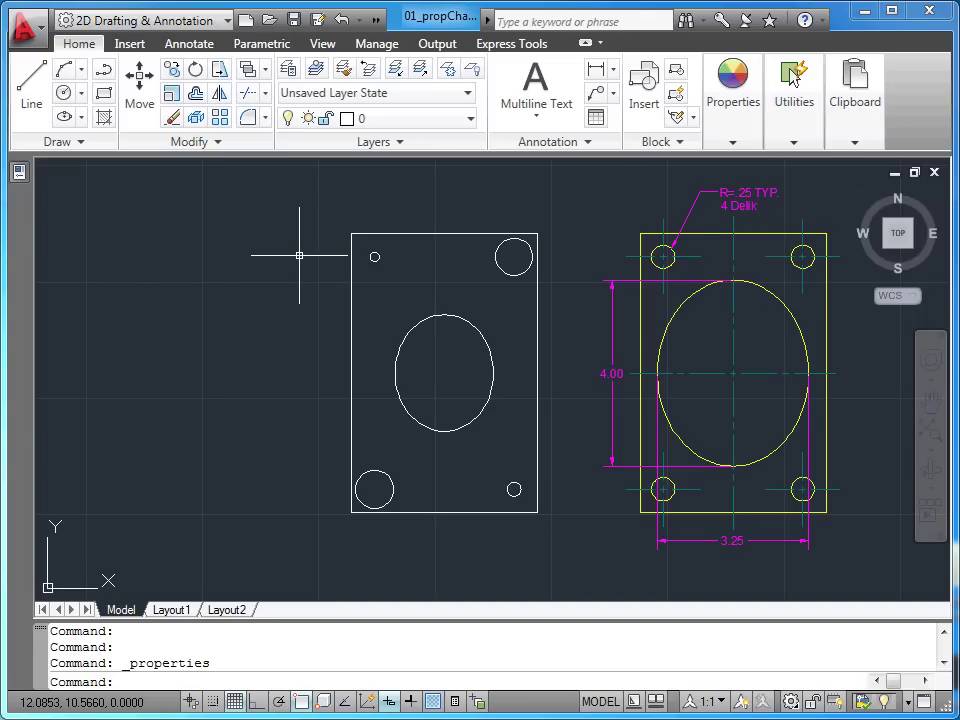
- Open the Properties palette with Ctrl+1
{"action": "key", "text": "ctrl+1"}
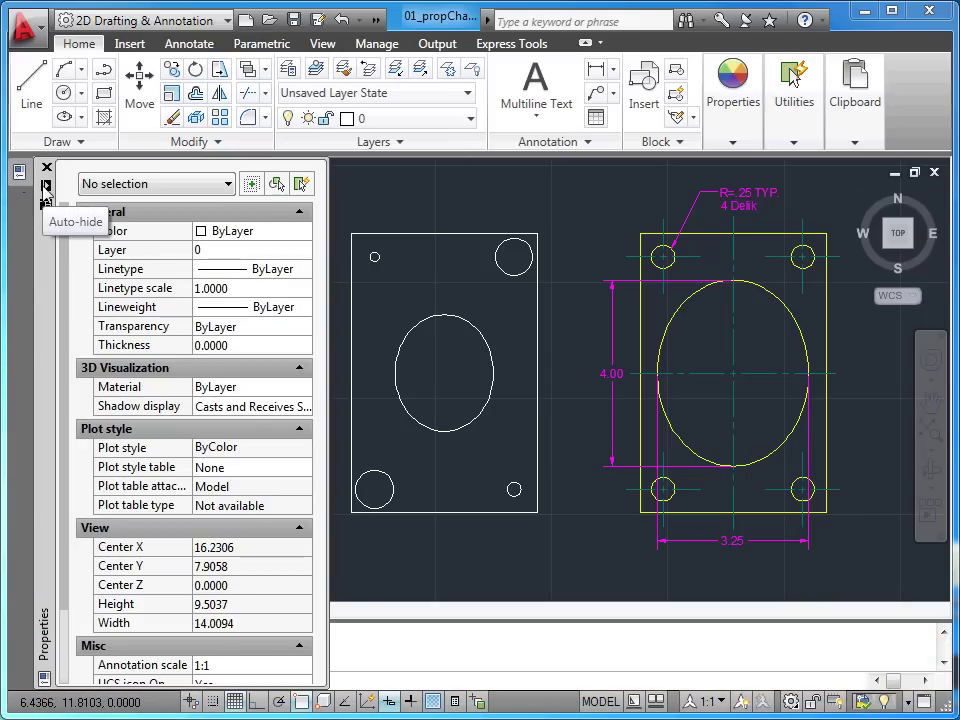
- Pin the Properties palette, pan to show the reference drawing, and select the plate's top-right hole
{"action": "left_click", "coordinate": [45, 187]}
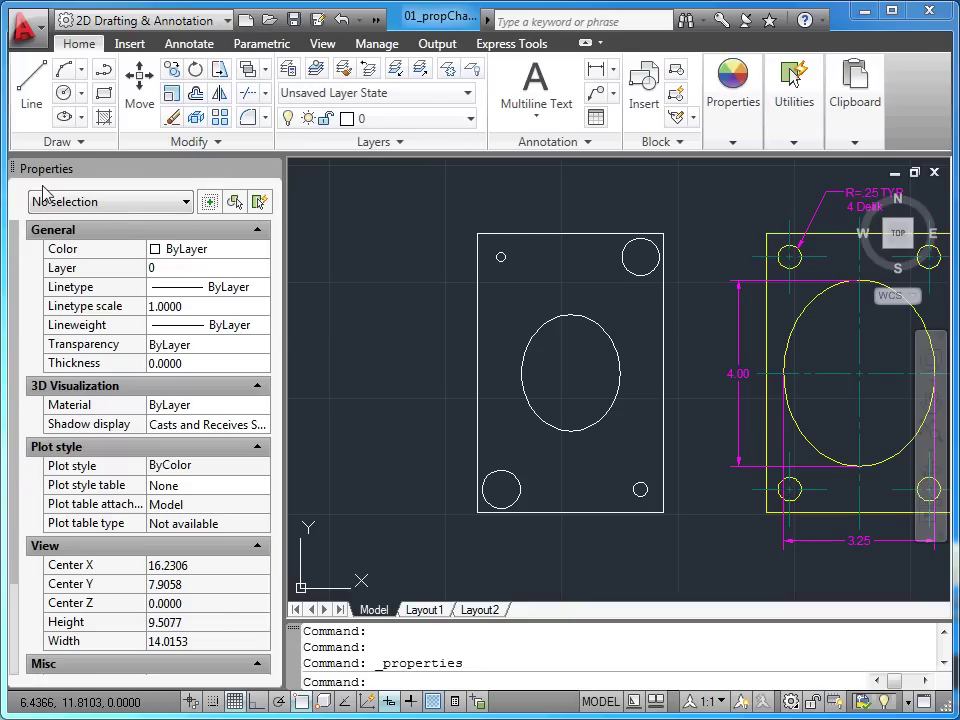
{"action": "mouse_move", "coordinate": [397, 330]}
{"action": "middle_mouse_down"}
{"action": "mouse_move", "coordinate": [320, 326]}
{"action": "mouse_move", "coordinate": [299, 344]}
{"action": "middle_mouse_up"}
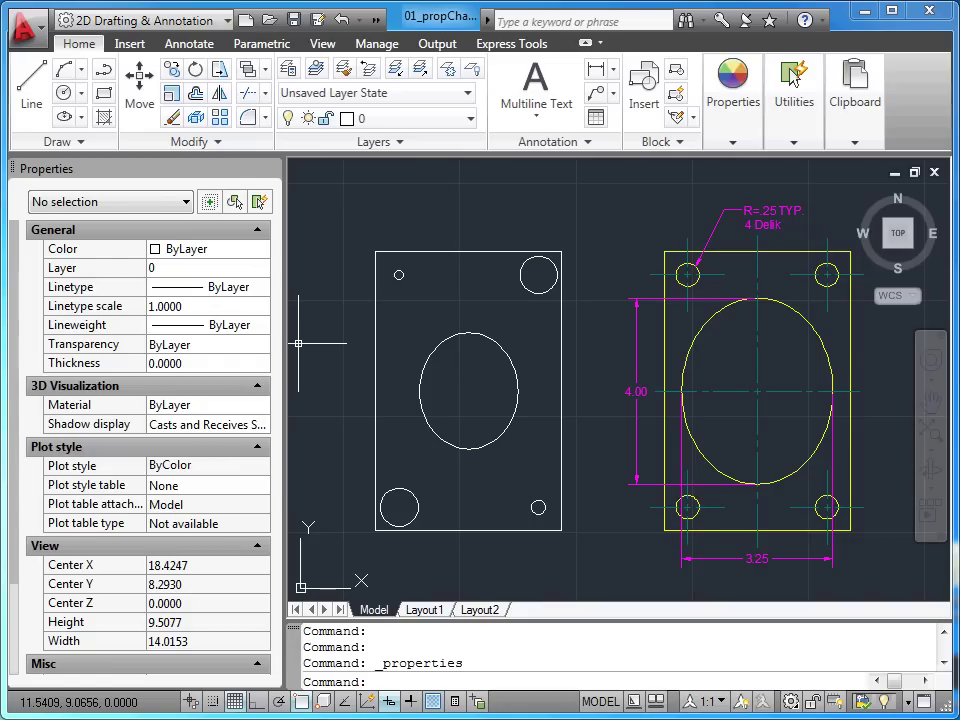
{"action": "left_click", "coordinate": [258, 229]}
{"action": "left_click", "coordinate": [258, 229]}
{"action": "left_click", "coordinate": [260, 386]}
{"action": "left_click", "coordinate": [260, 388]}
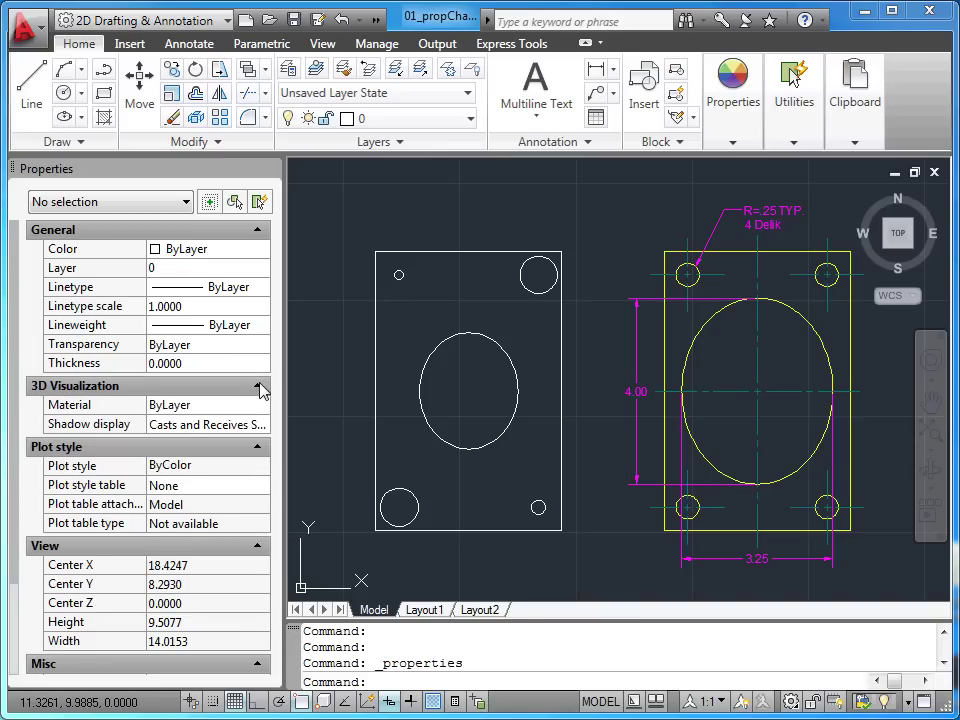
{"action": "left_click", "coordinate": [525, 292]}
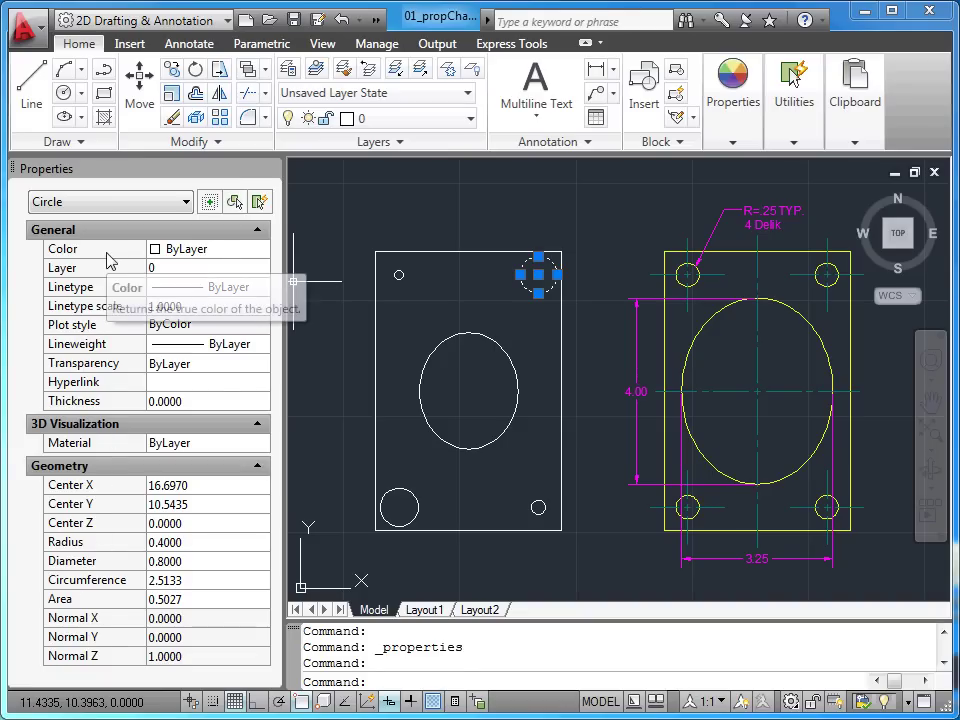
- Change the top-right hole's radius to 0.25, correcting an initial 0.5 entry, then deselect it
{"action": "left_click", "coordinate": [258, 467]}
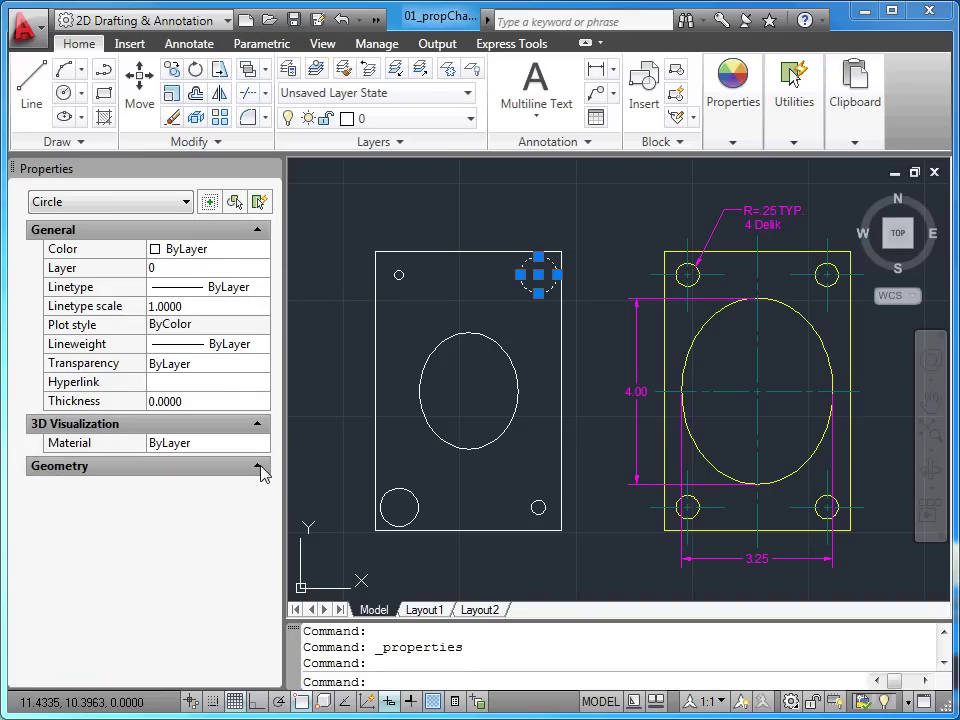
{"action": "left_click", "coordinate": [258, 467]}
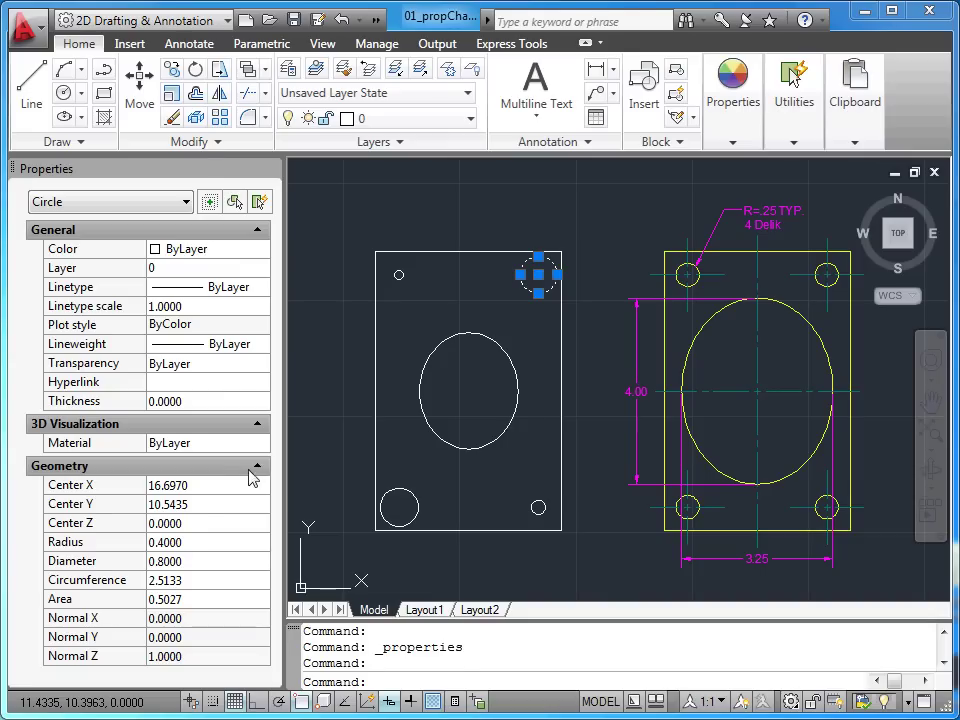
{"action": "left_click", "coordinate": [167, 542]}
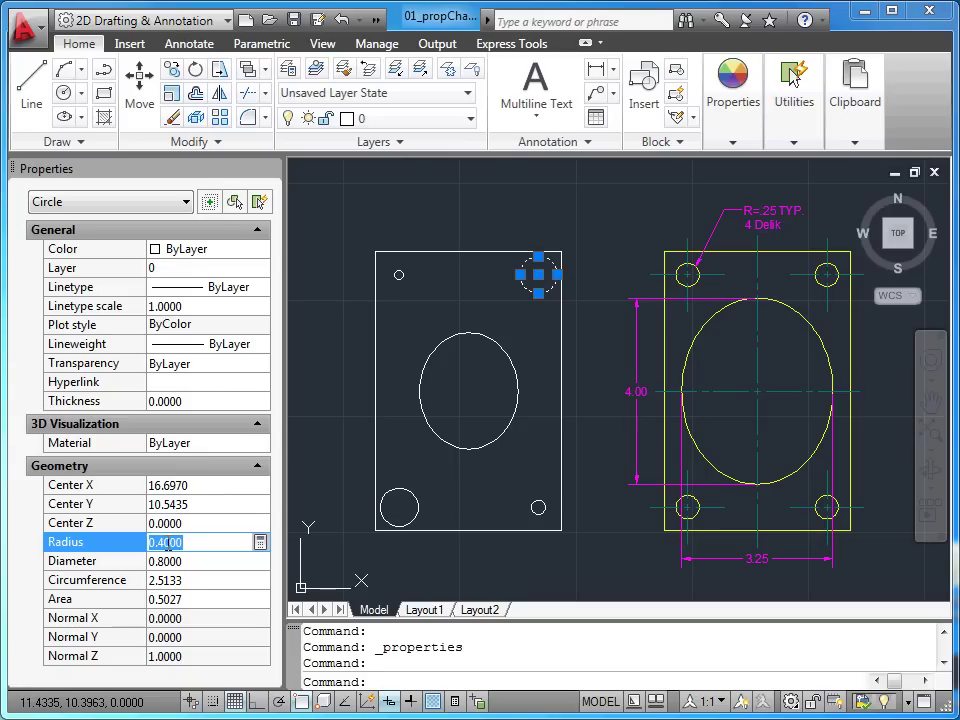
{"action": "type", "text": "0.5"}
{"action": "key", "text": "Tab"}
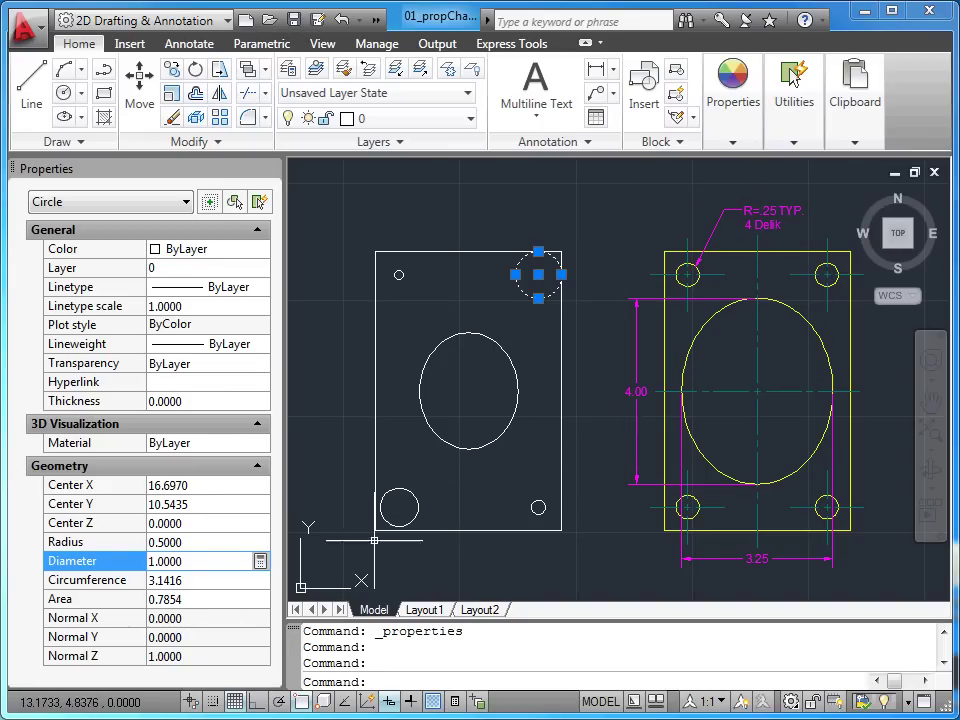
{"action": "left_click", "coordinate": [176, 544]}
{"action": "type", "text": "0.25"}
{"action": "left_click", "coordinate": [210, 558]}
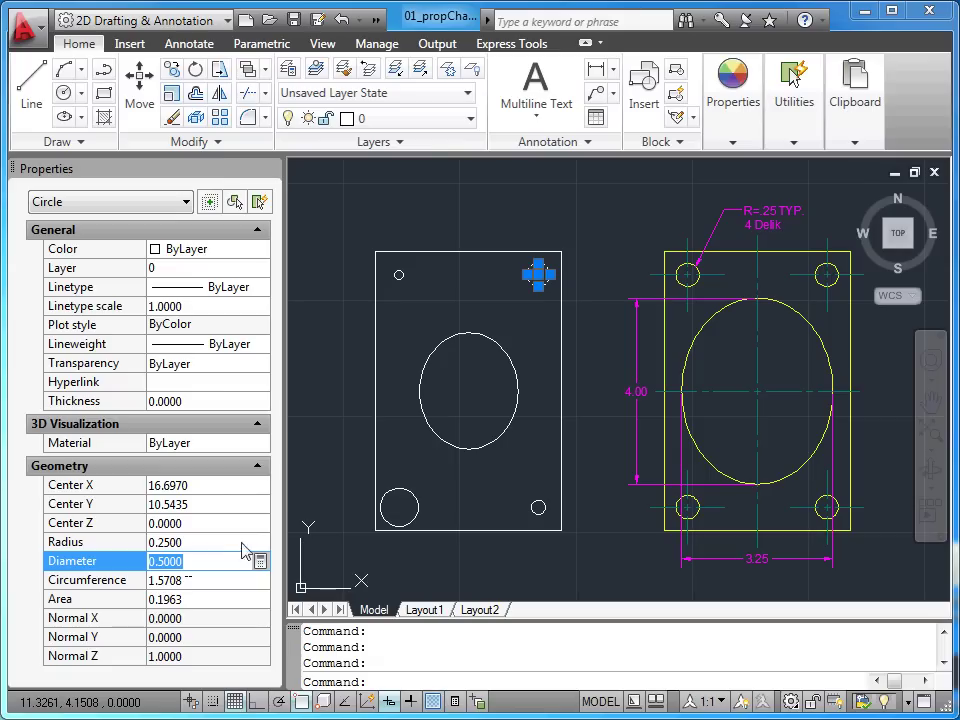
{"action": "left_click", "coordinate": [314, 455]}
{"action": "key", "text": "Escape"}
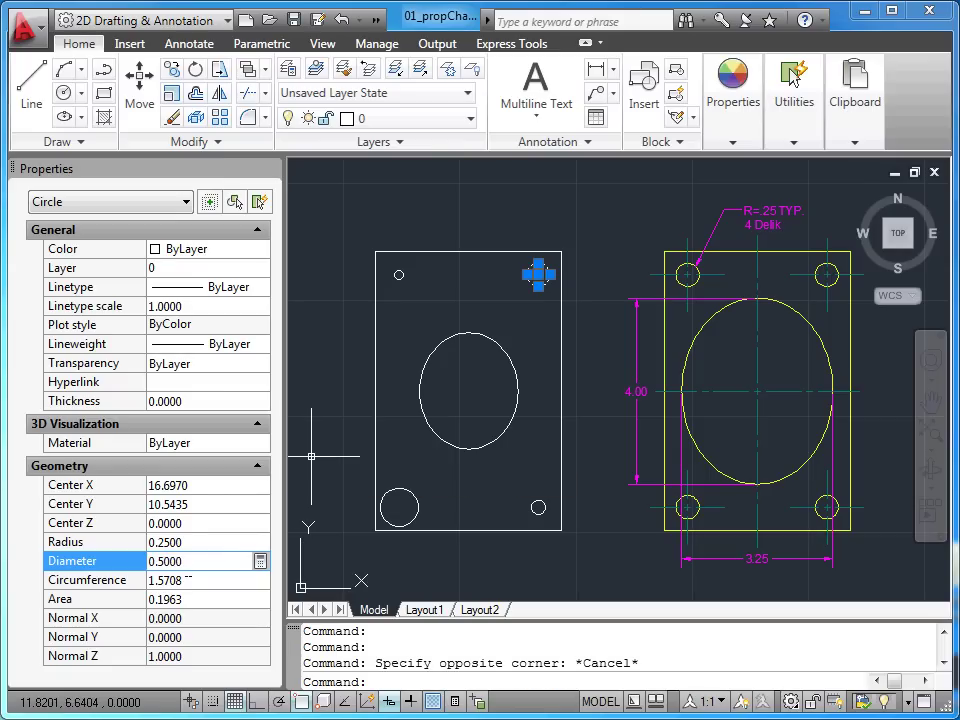
{"action": "key", "text": "Escape"}
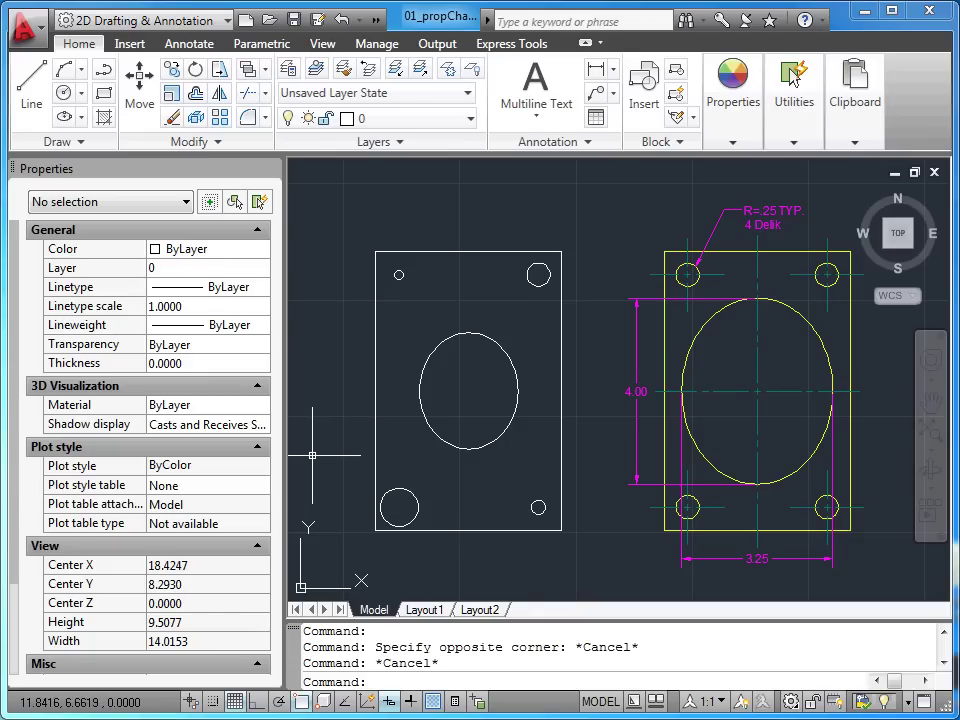
- Select the lower-right, lower-left and upper-left holes and set their radius to 0.25
{"action": "left_click", "coordinate": [538, 507]}
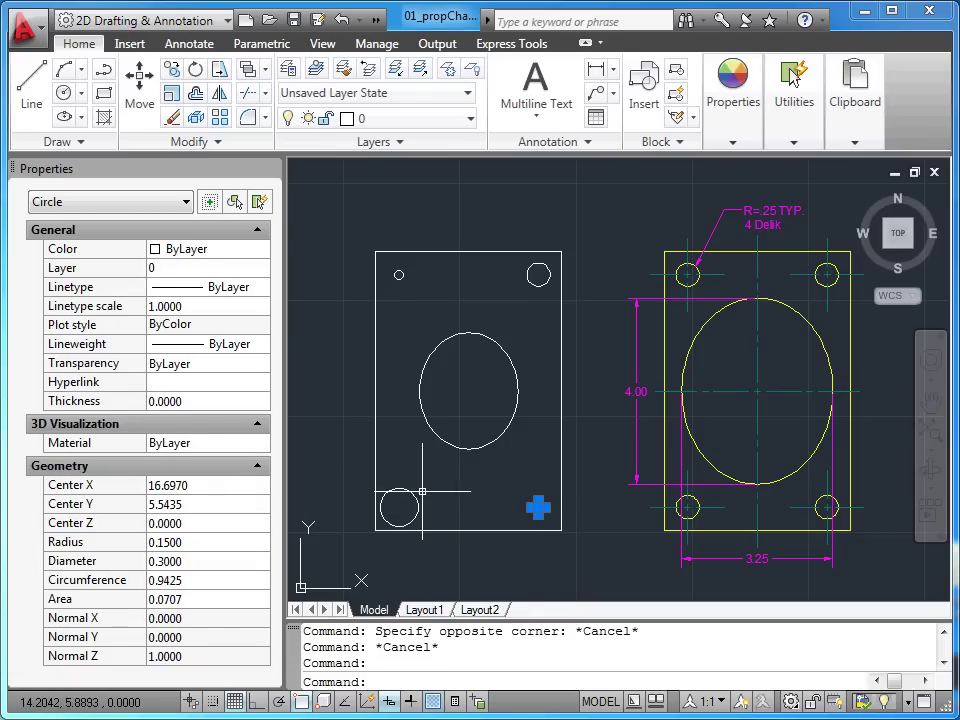
{"action": "left_click", "coordinate": [385, 502]}
{"action": "left_click", "coordinate": [399, 279]}
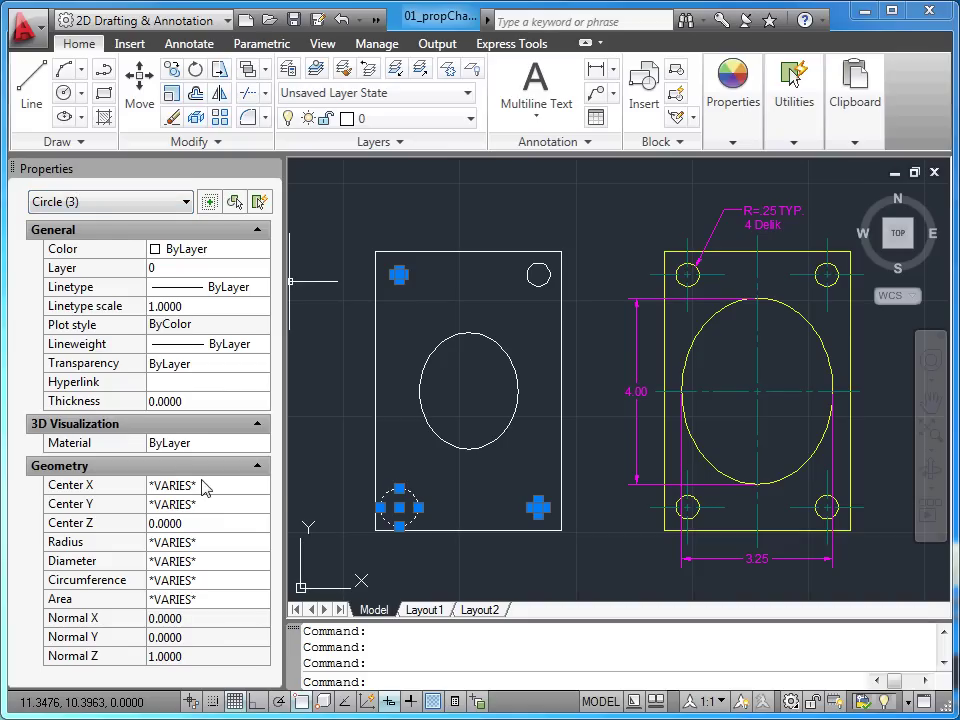
{"action": "left_click", "coordinate": [196, 542]}
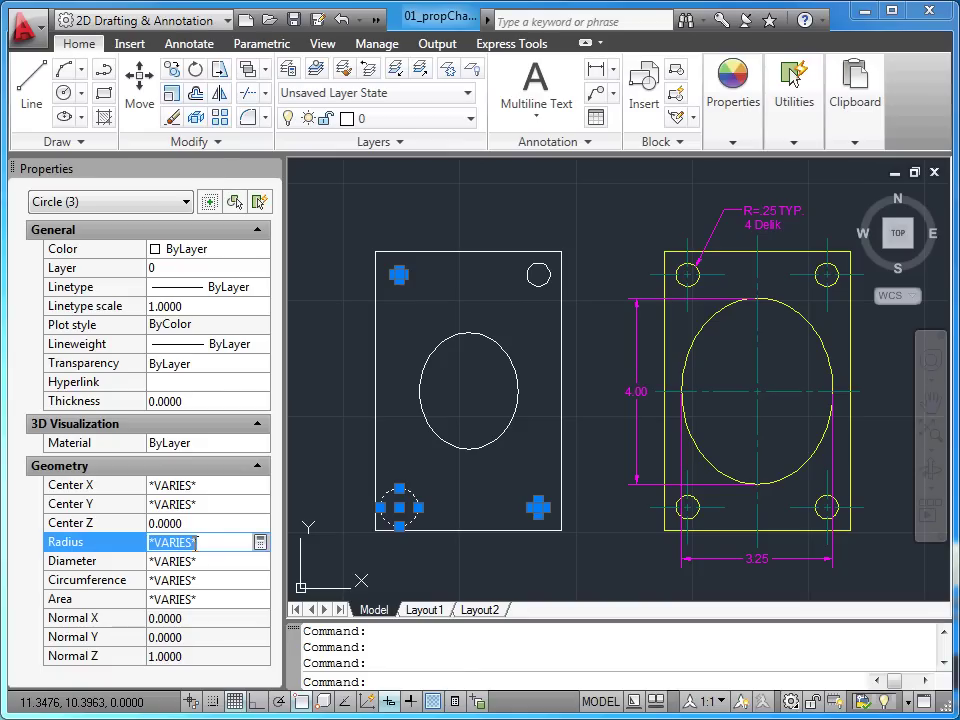
{"action": "type", "text": "0.25"}
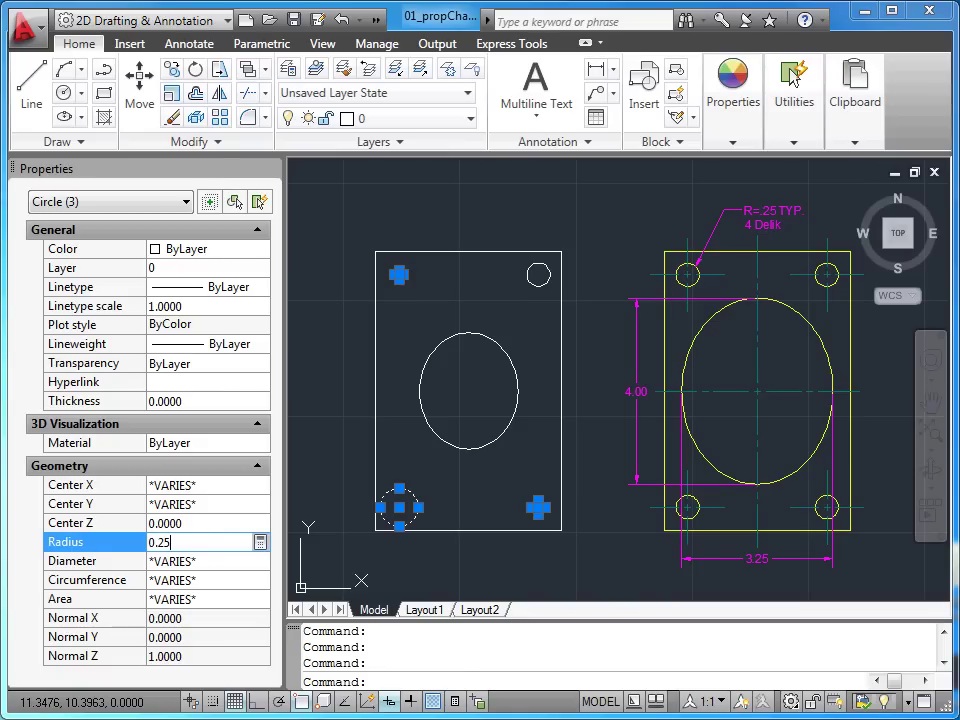
{"action": "key", "text": "Return"}
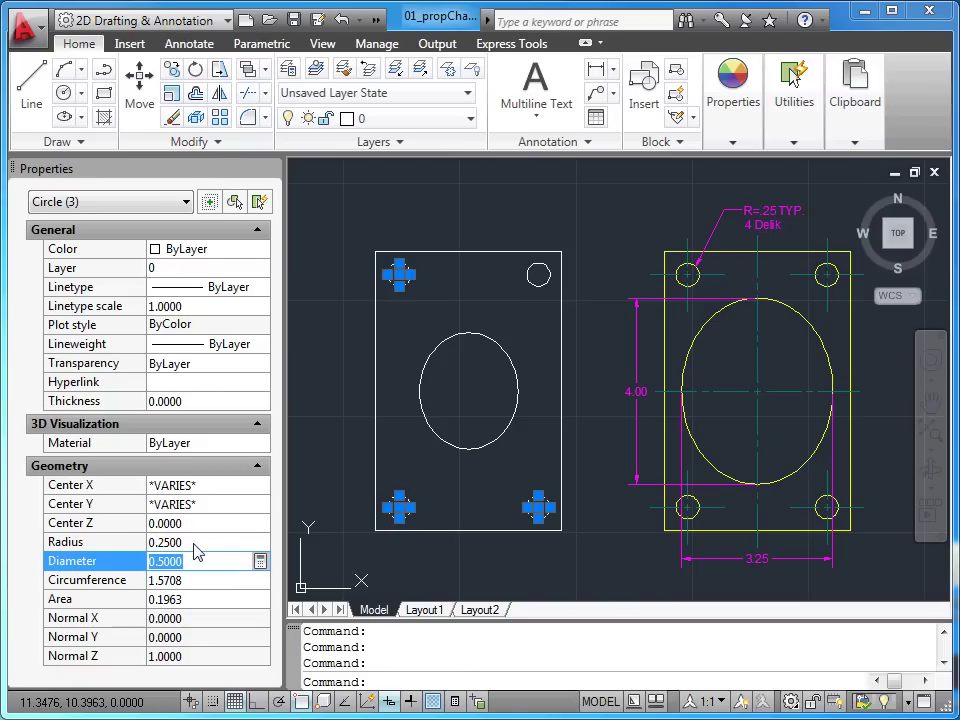
{"action": "left_click", "coordinate": [356, 450]}
{"action": "key", "text": "Escape"}
{"action": "key", "text": "Escape"}
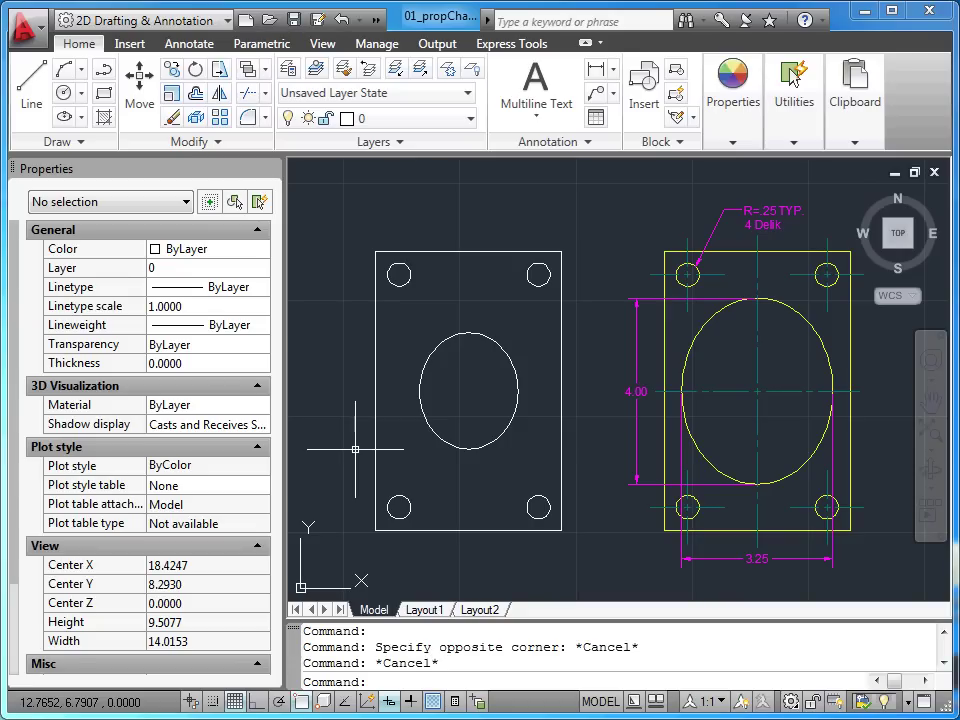
- Select the plate's central ellipse and set its major radius to 2
{"action": "left_click", "coordinate": [421, 410]}
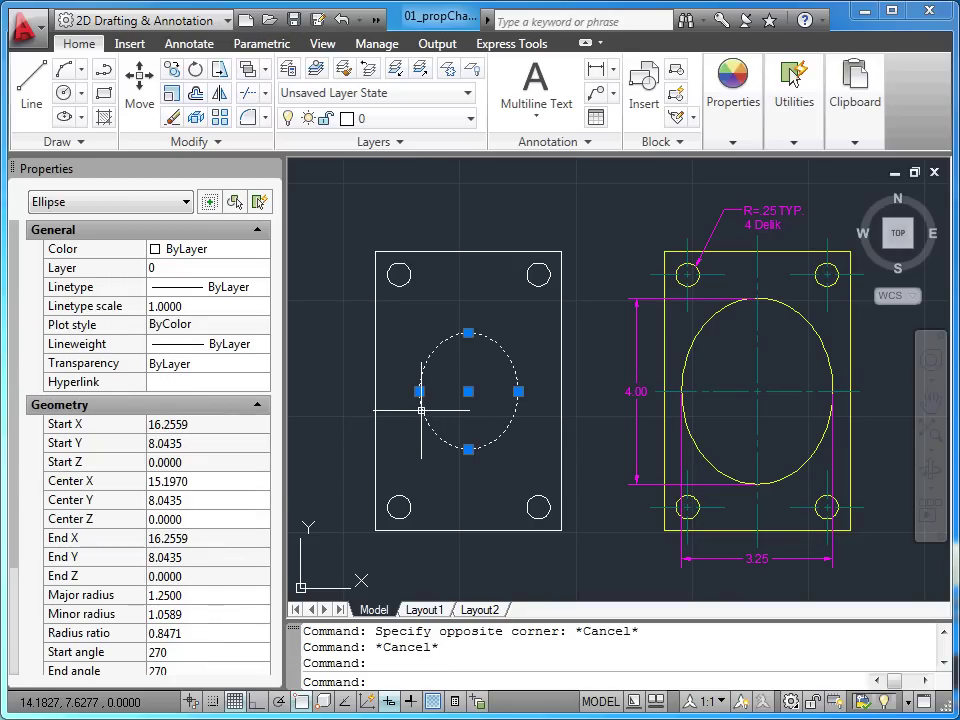
{"action": "scroll", "coordinate": [15, 510], "scroll_direction": "down", "scroll_amount": 3}
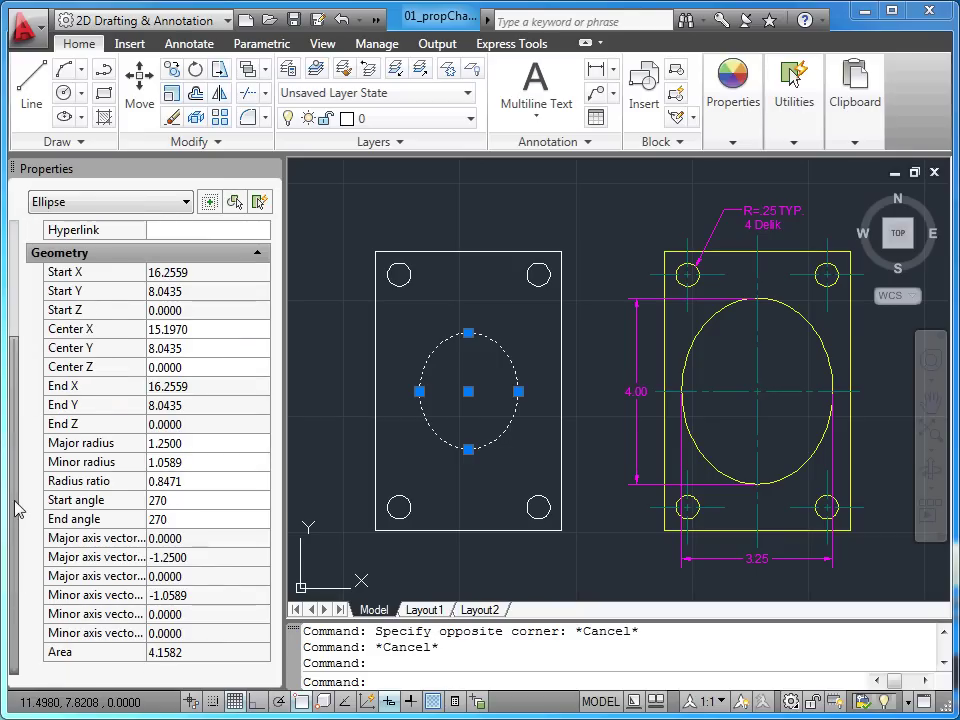
{"action": "scroll", "coordinate": [13, 300], "scroll_direction": "up", "scroll_amount": 2}
{"action": "scroll", "coordinate": [14, 292], "scroll_direction": "up", "scroll_amount": 1}
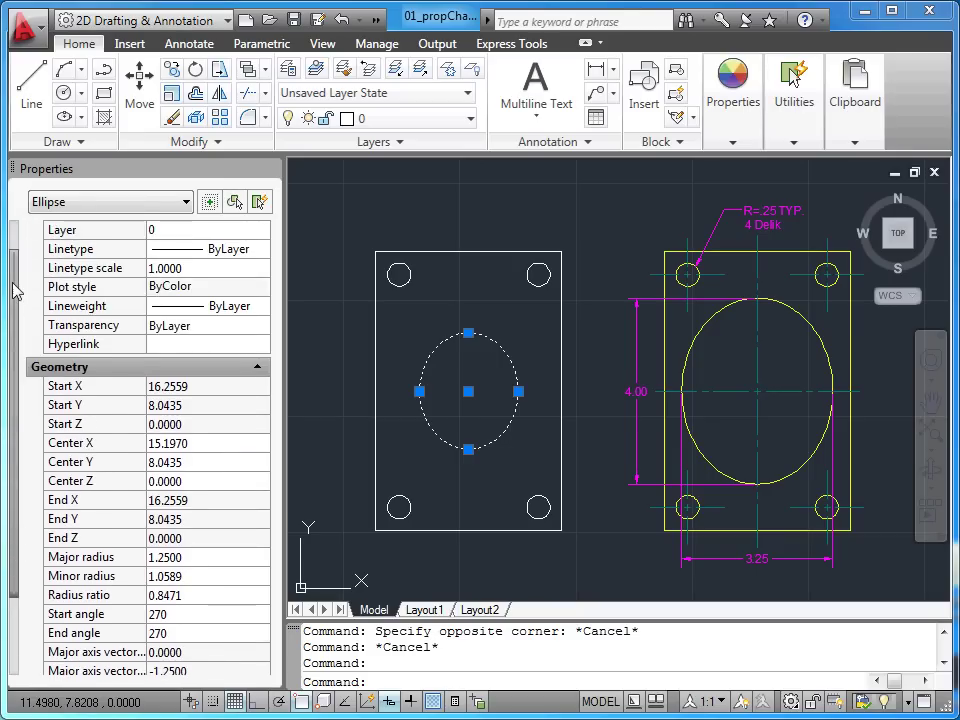
{"action": "scroll", "coordinate": [15, 290], "scroll_direction": "down", "scroll_amount": 3}
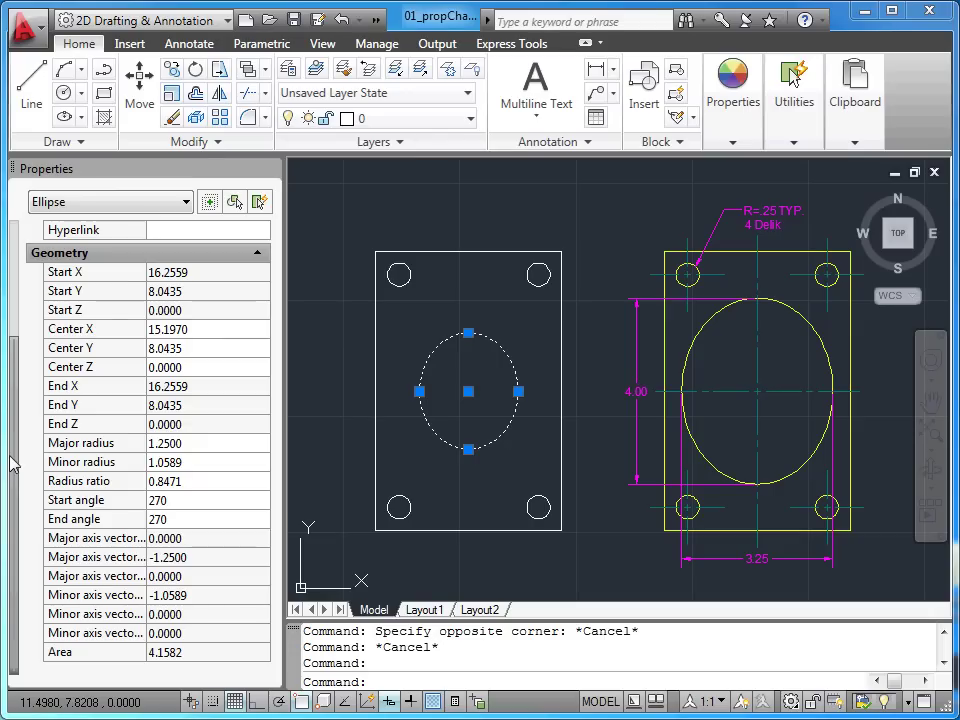
{"action": "left_click", "coordinate": [175, 443]}
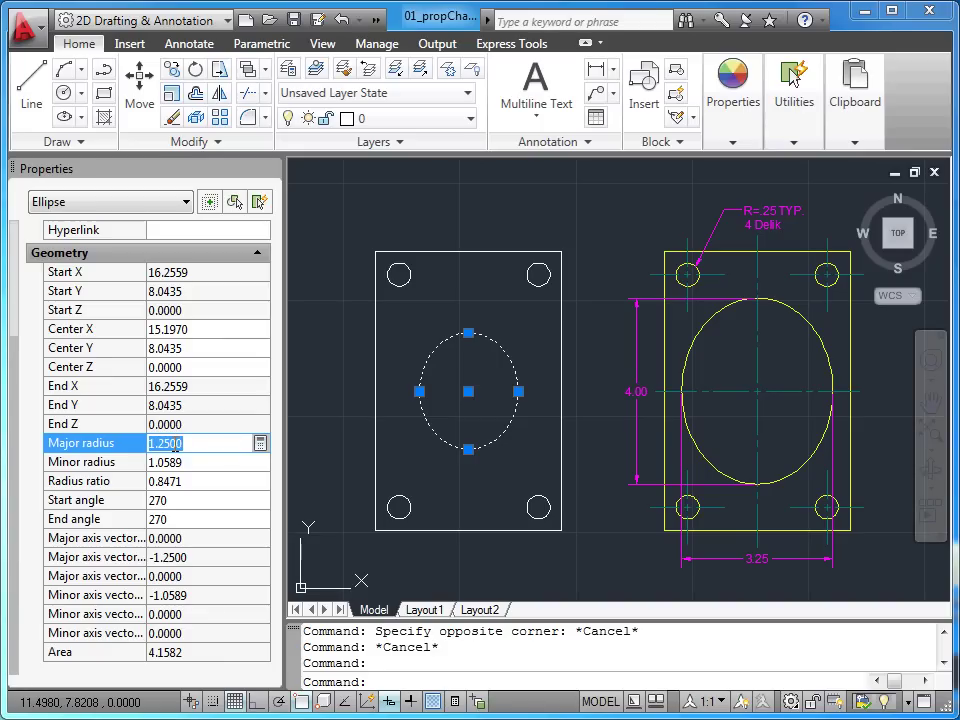
{"action": "type", "text": "2"}
{"action": "key", "text": "Tab"}
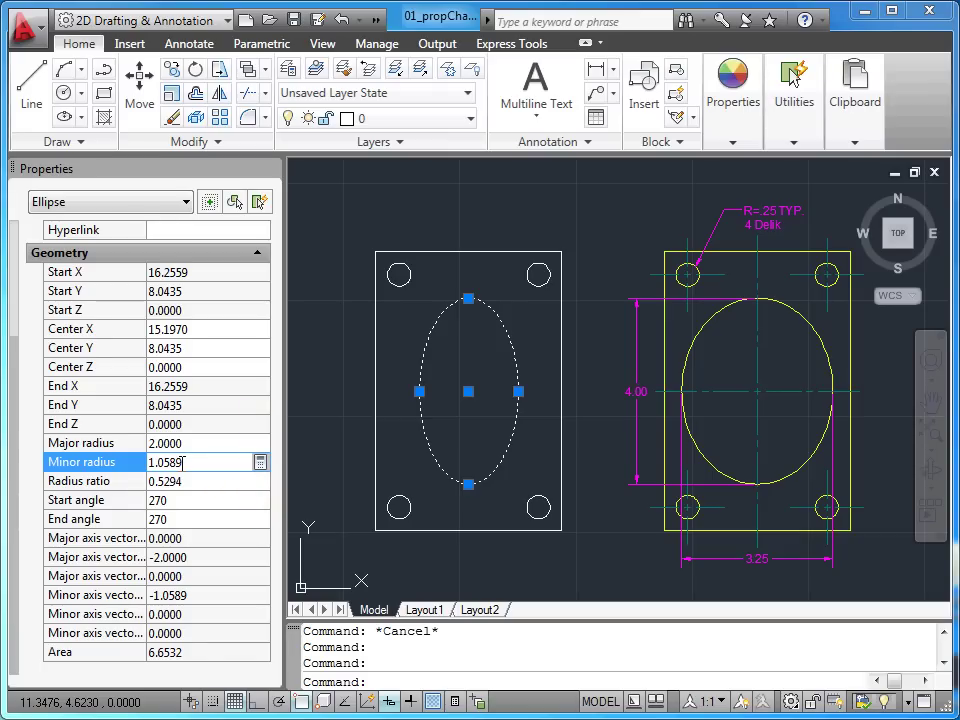
- Open QuickCalc from the ellipse's Minor radius field with its number pad showing
{"action": "left_click", "coordinate": [259, 462]}
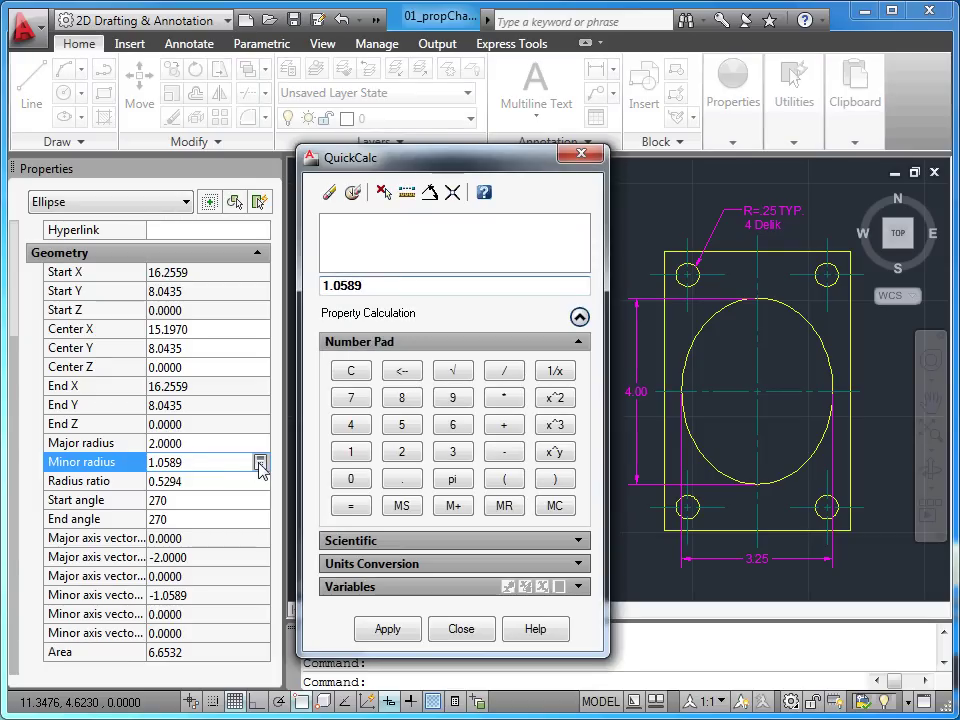
{"action": "left_click", "coordinate": [579, 318]}
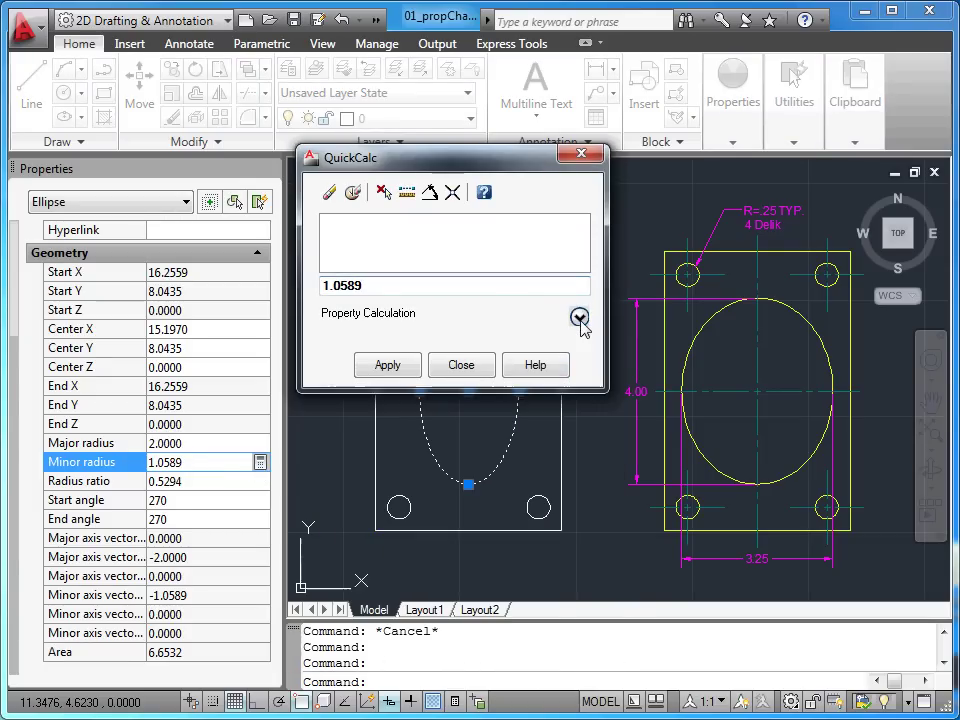
{"action": "left_click", "coordinate": [579, 318]}
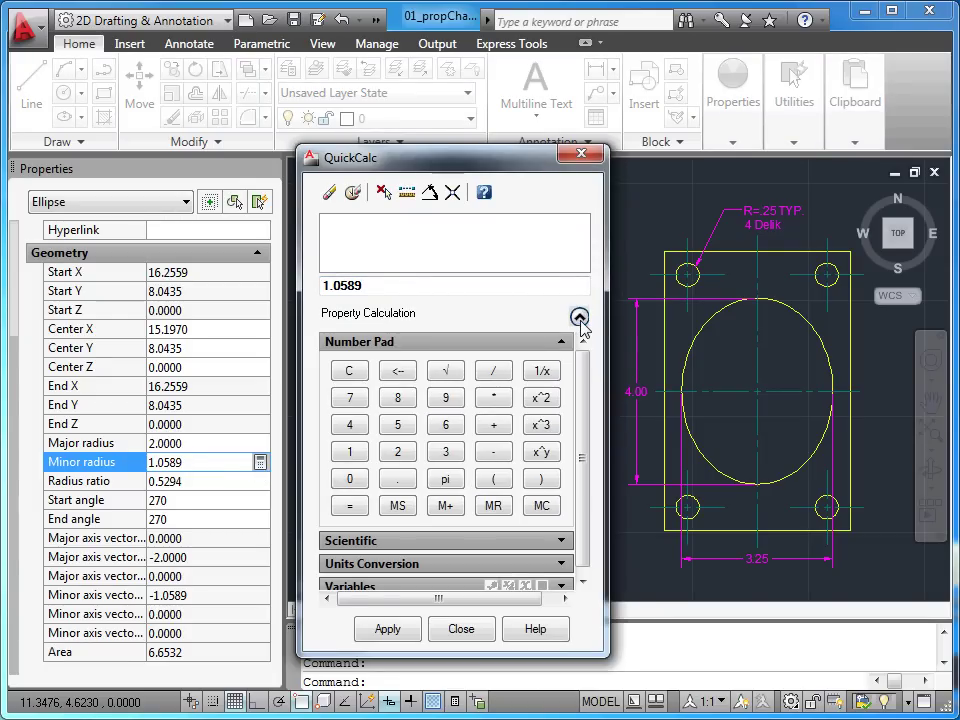
{"action": "left_click", "coordinate": [579, 318]}
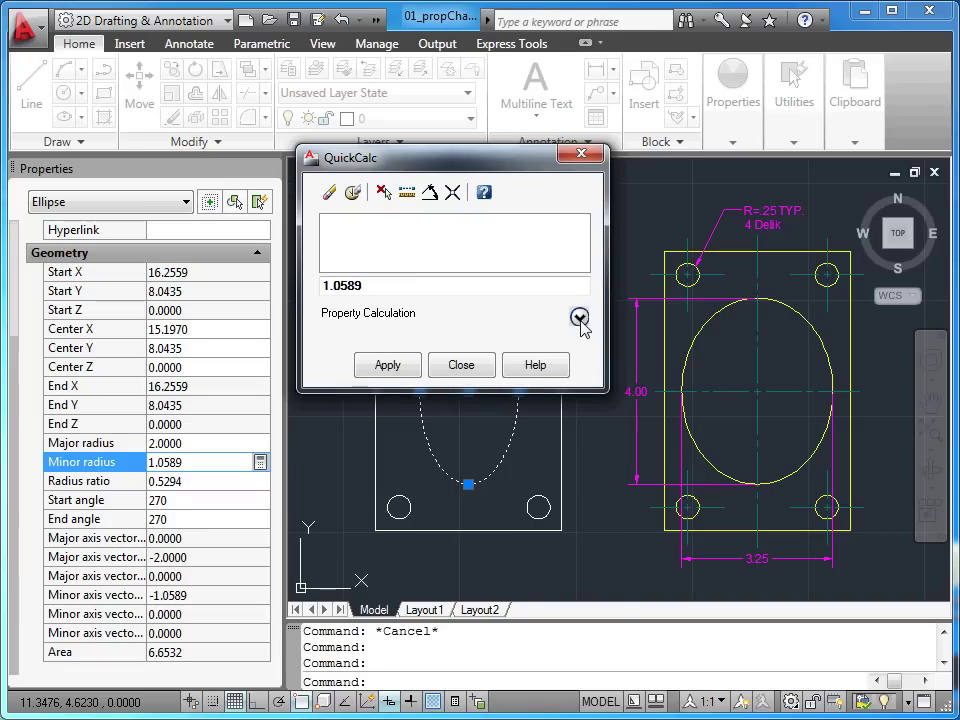
{"action": "left_click", "coordinate": [579, 318]}
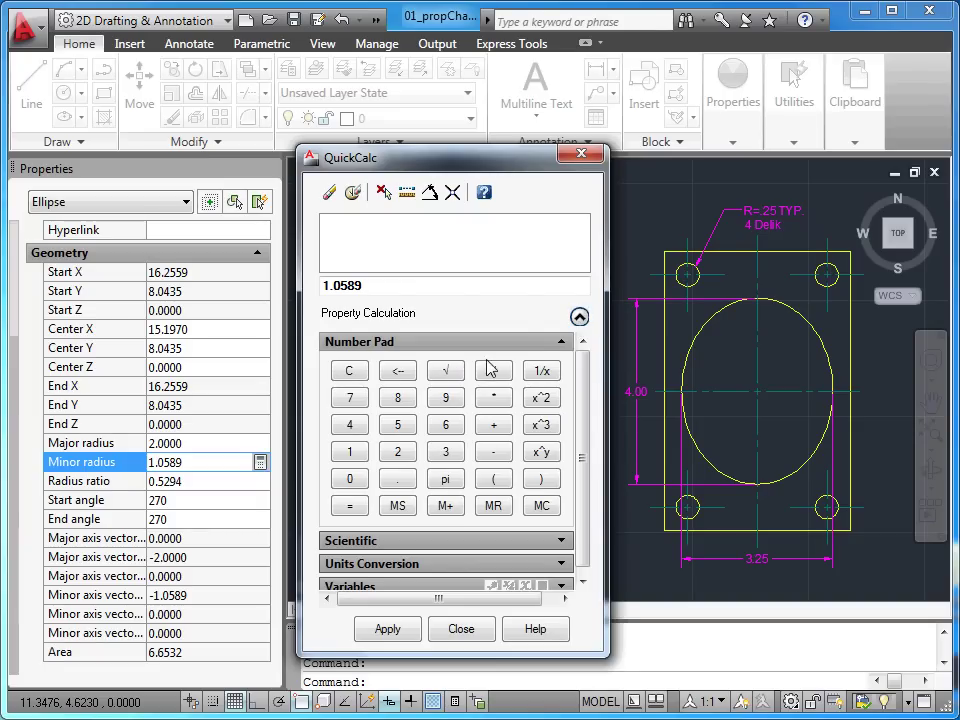
- Compute 3.25/2 in QuickCalc and apply 1.625 as the ellipse's minor radius
{"action": "left_click", "coordinate": [446, 452]}
{"action": "left_click", "coordinate": [399, 478]}
{"action": "left_click", "coordinate": [397, 451]}
{"action": "left_click", "coordinate": [397, 424]}
{"action": "left_click", "coordinate": [492, 371]}
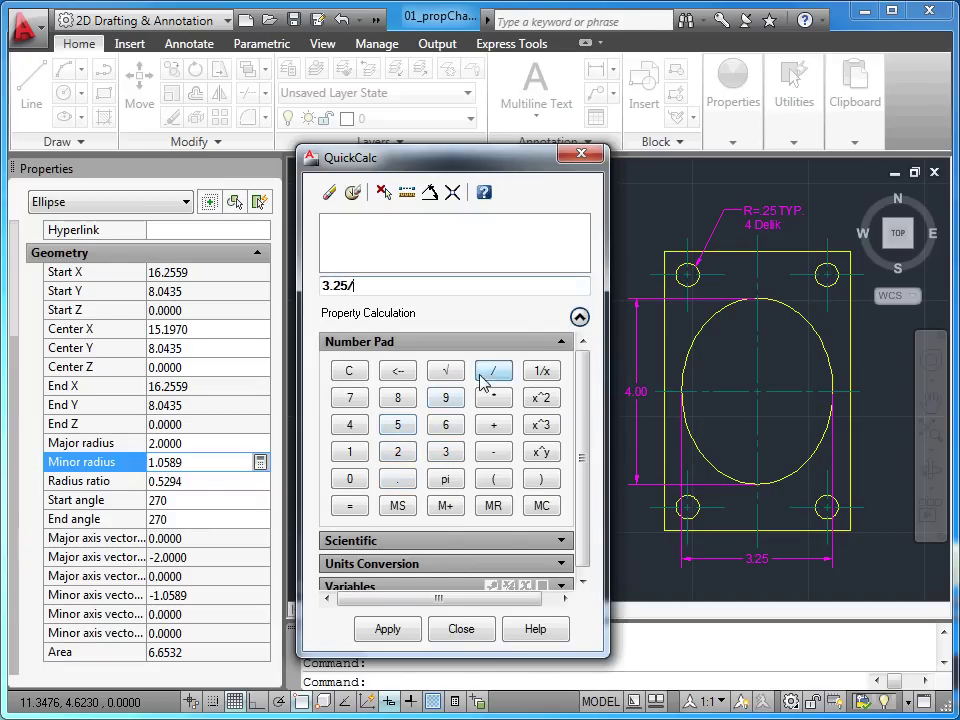
{"action": "left_click", "coordinate": [397, 452]}
{"action": "left_click", "coordinate": [354, 506]}
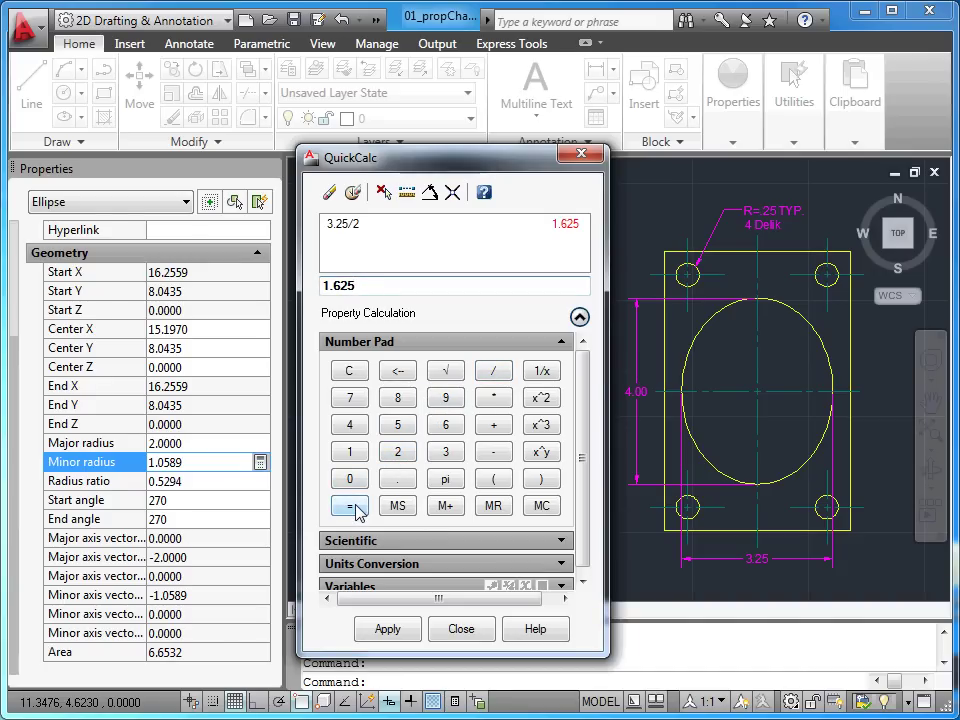
{"action": "left_click", "coordinate": [398, 630]}
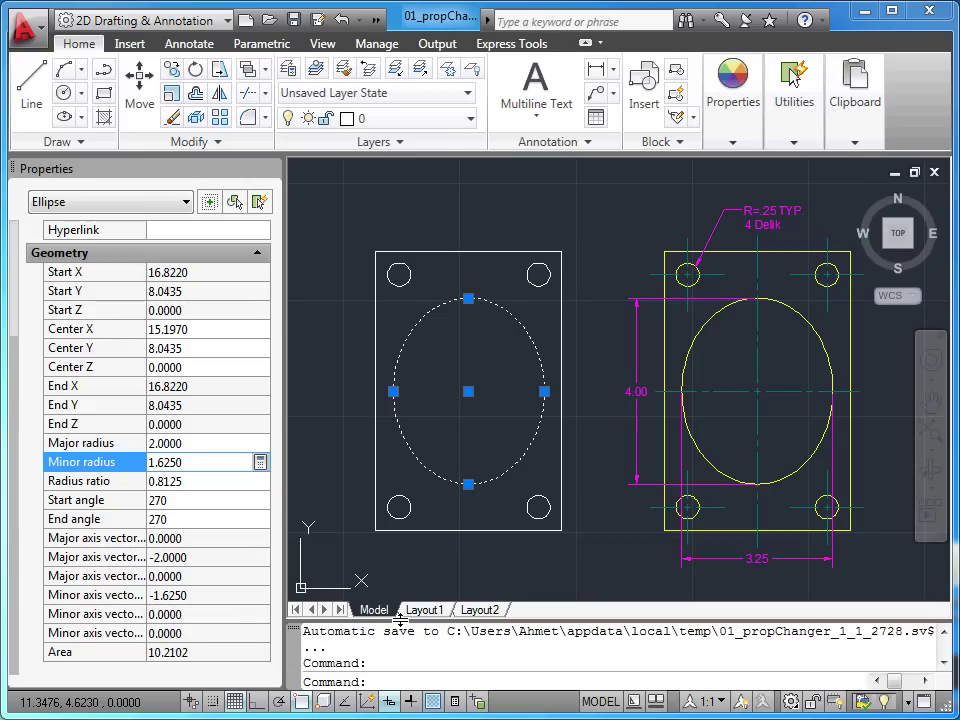
- Deselect the ellipse and close the Properties palette with Ctrl+1
{"action": "left_click", "coordinate": [343, 437]}
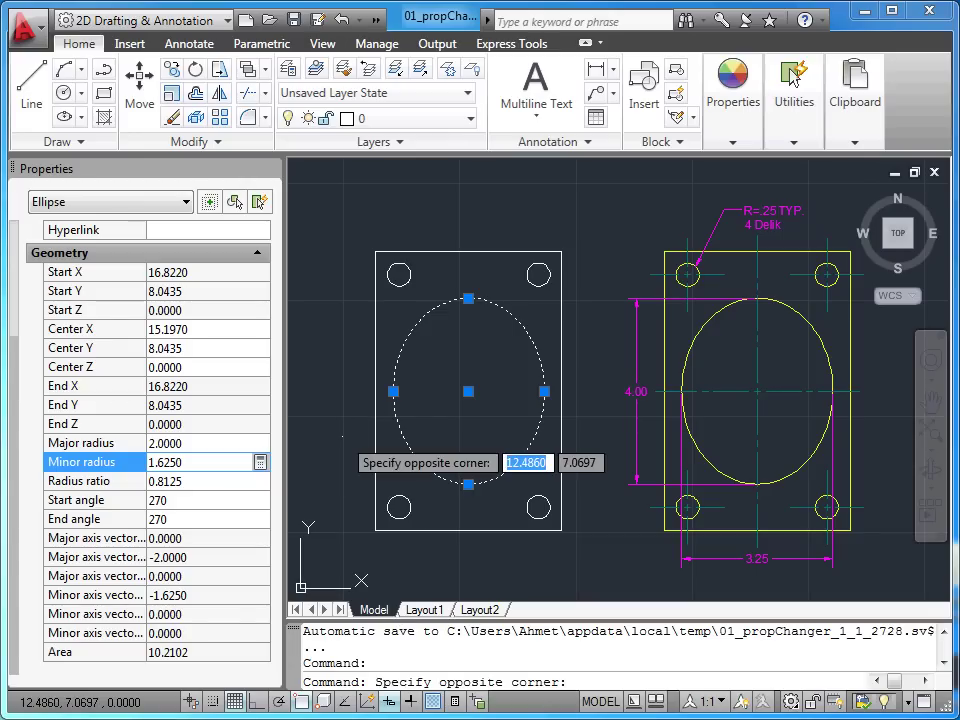
{"action": "key", "text": "Escape"}
{"action": "key", "text": "Escape"}
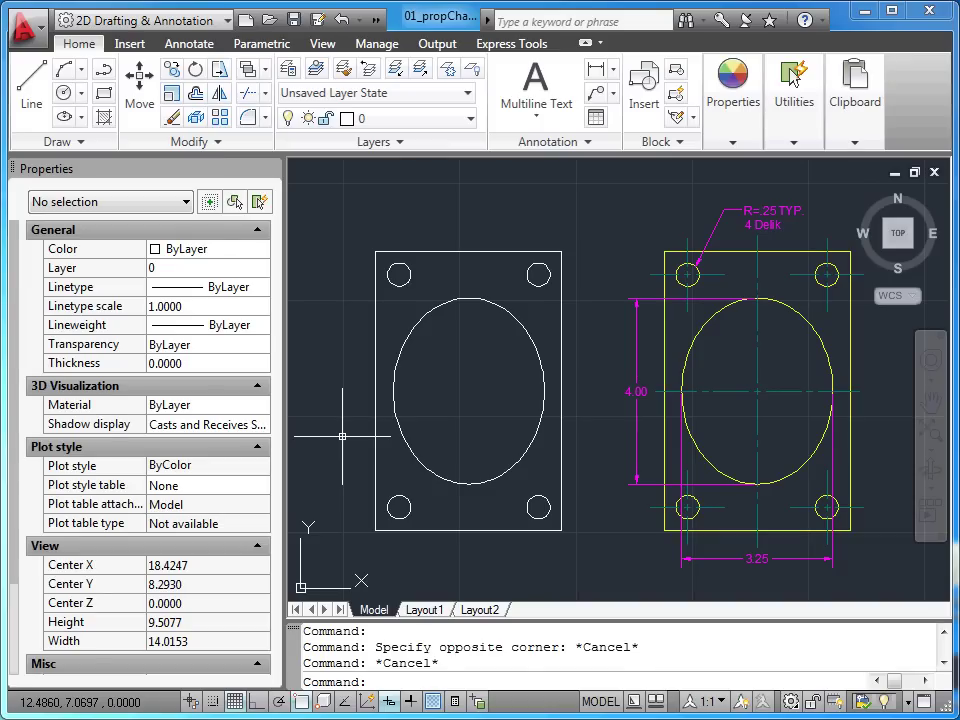
{"action": "mouse_move", "coordinate": [250, 174]}
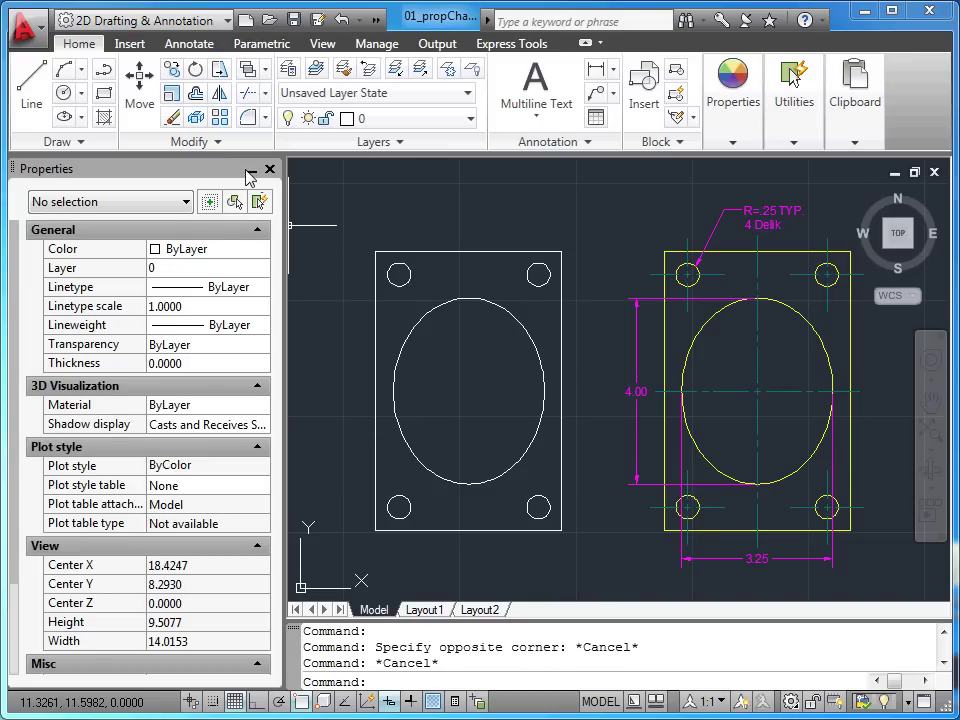
{"action": "key", "text": "ctrl+1"}
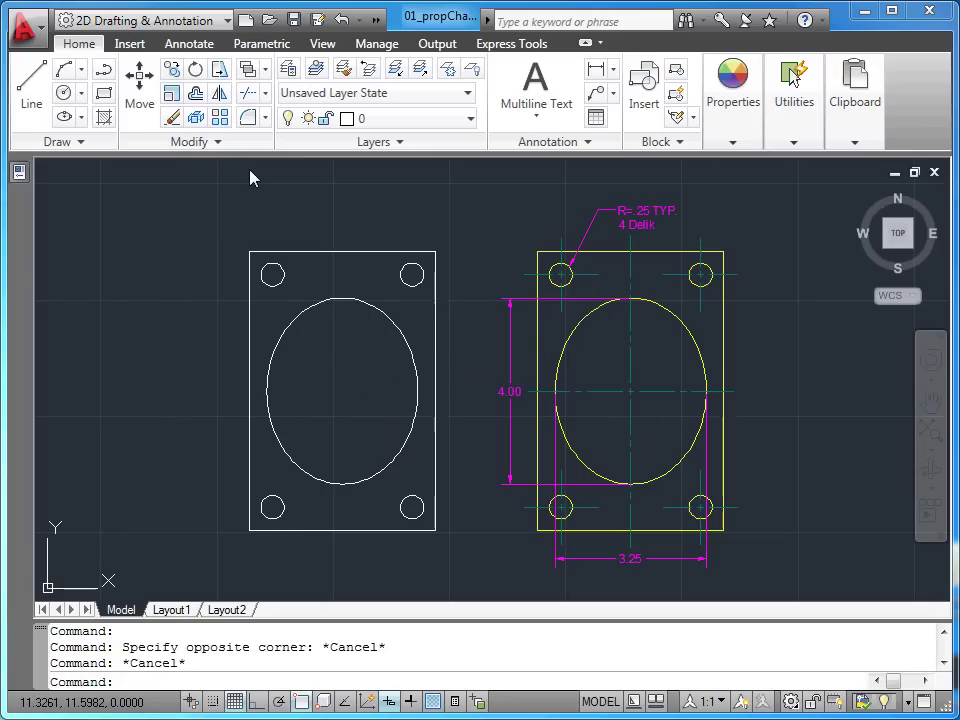